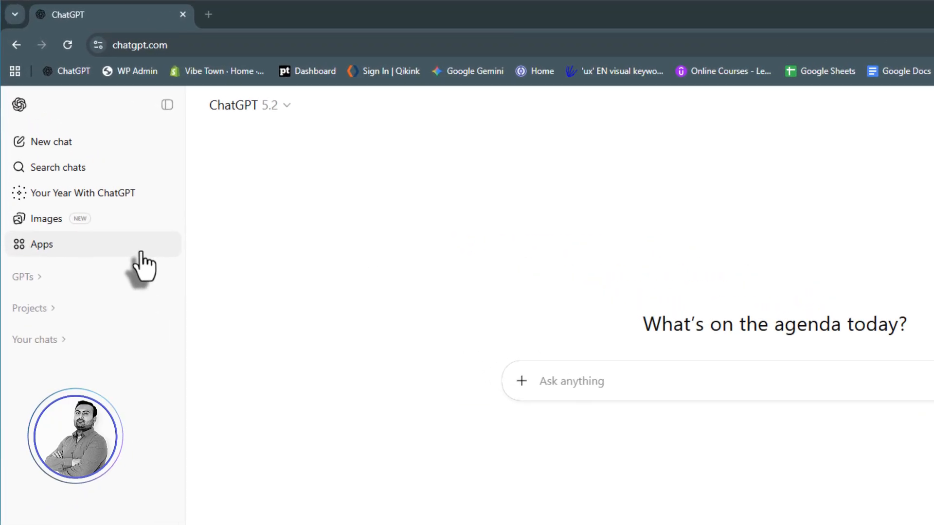
# Step: Find the Figma app in ChatGPT's apps directory by searching for "figma" and connect it without an account
pyautogui.click(140, 252)
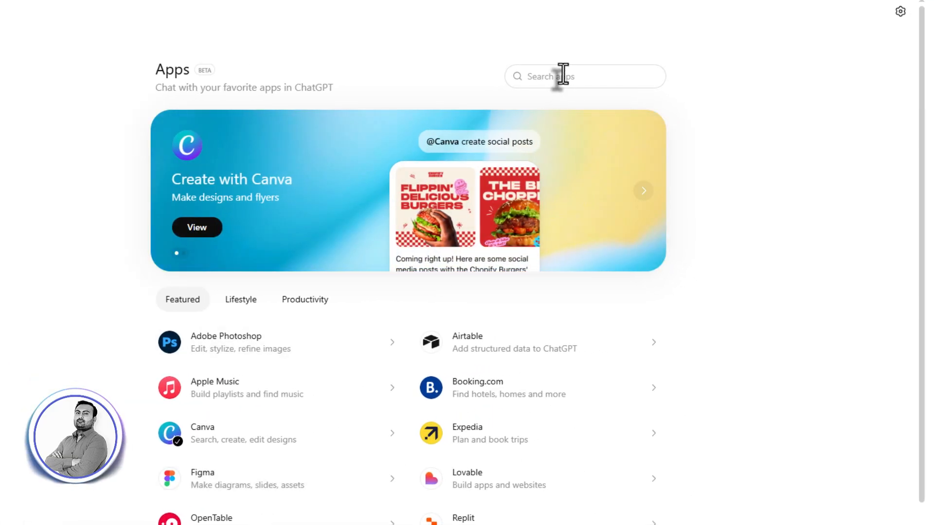
pyautogui.click(563, 77)
pyautogui.write('figma')
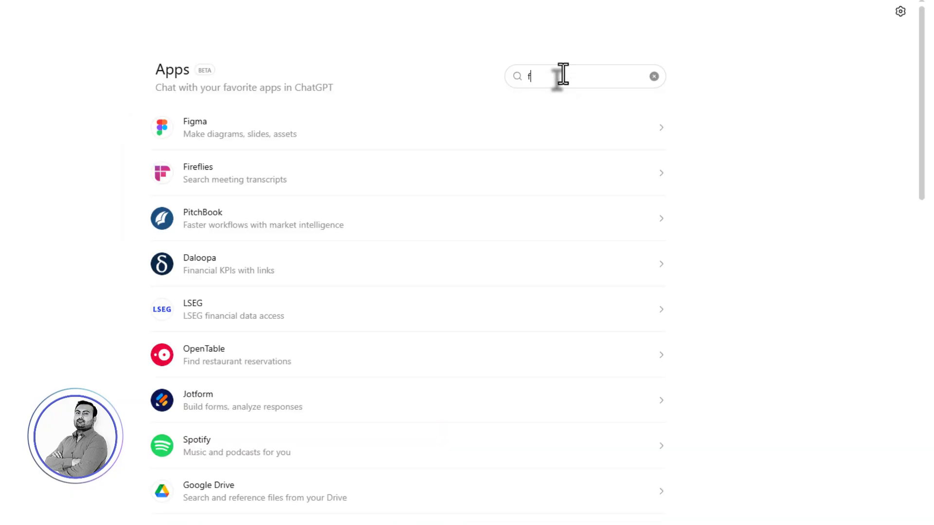
pyautogui.click(437, 140)
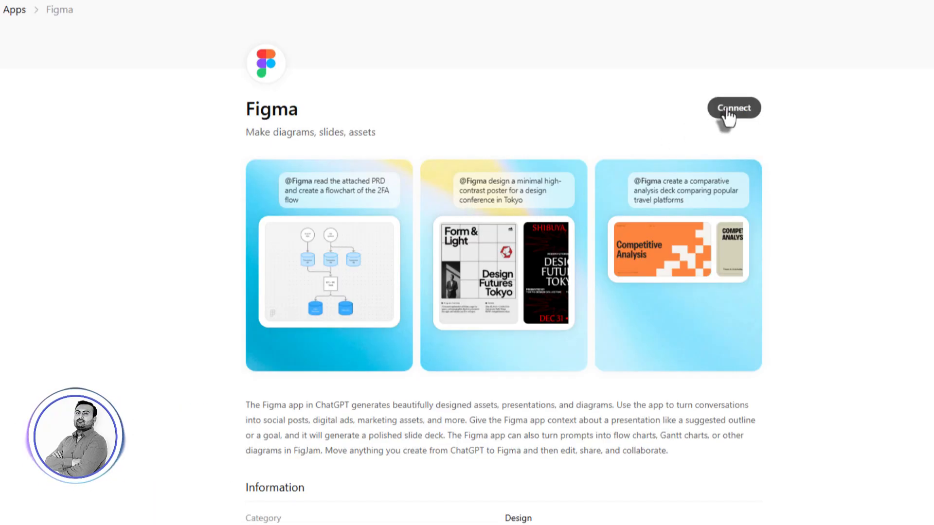
pyautogui.click(727, 111)
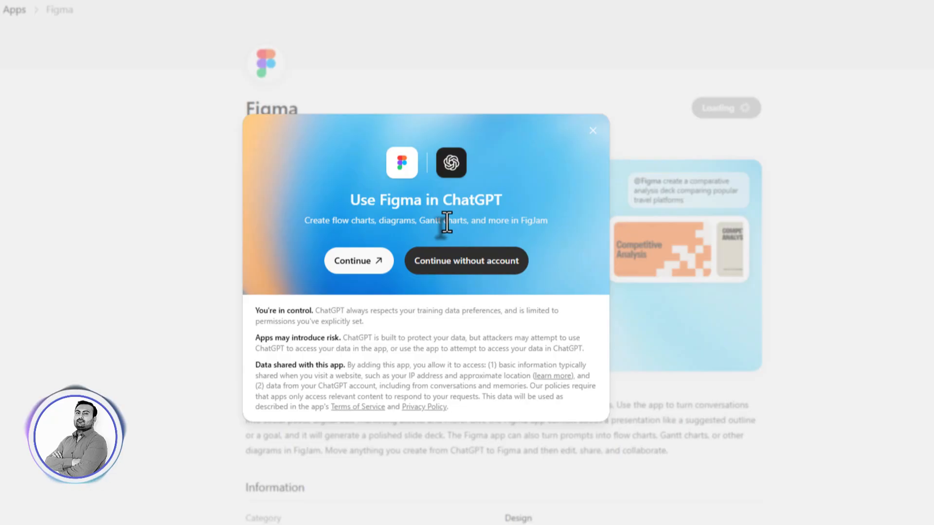
pyautogui.click(424, 269)
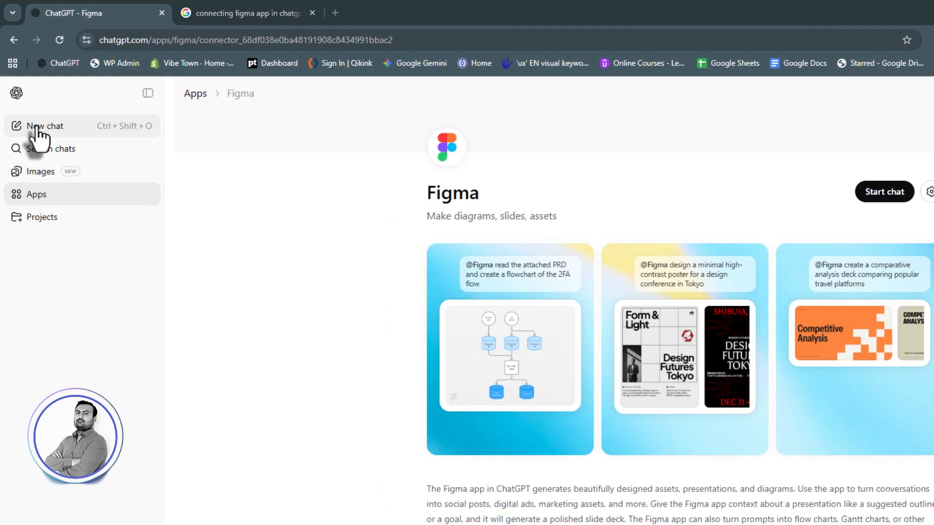
pyautogui.click(37, 128)
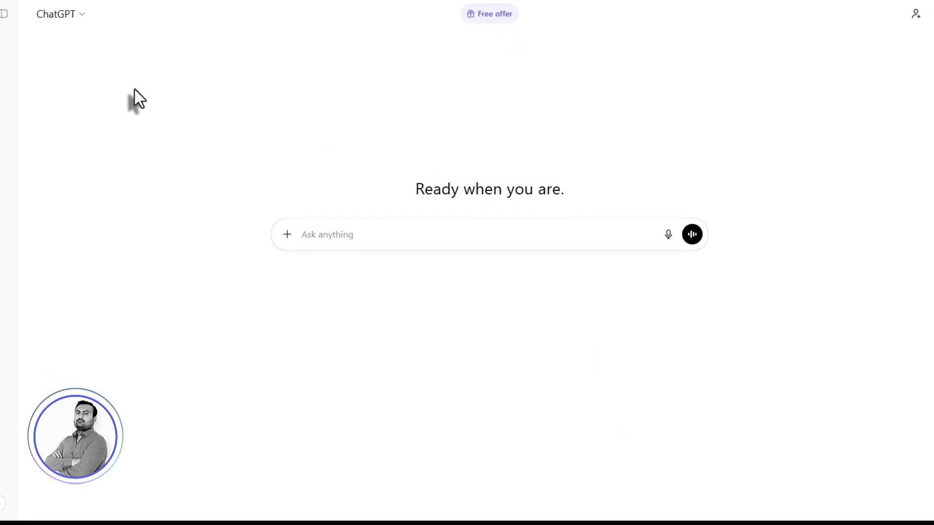
pyautogui.click(287, 235)
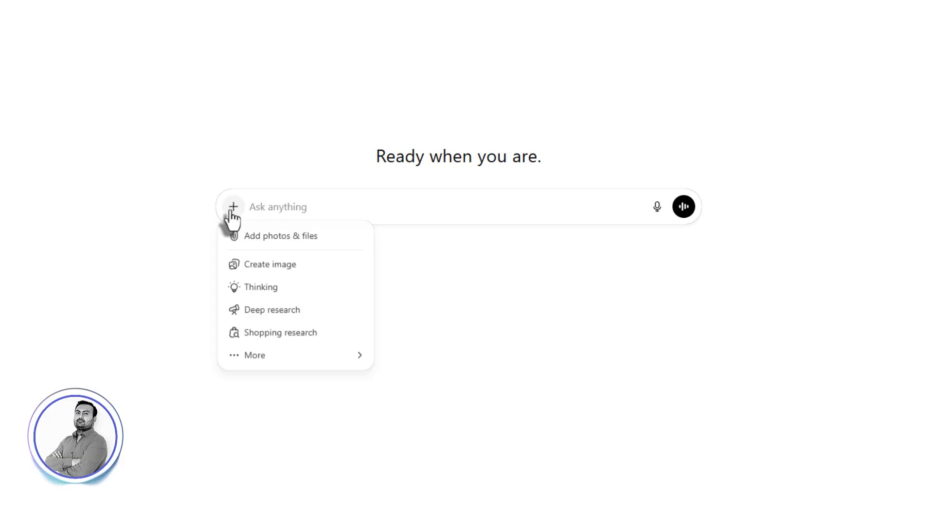
pyautogui.moveTo(302, 358)
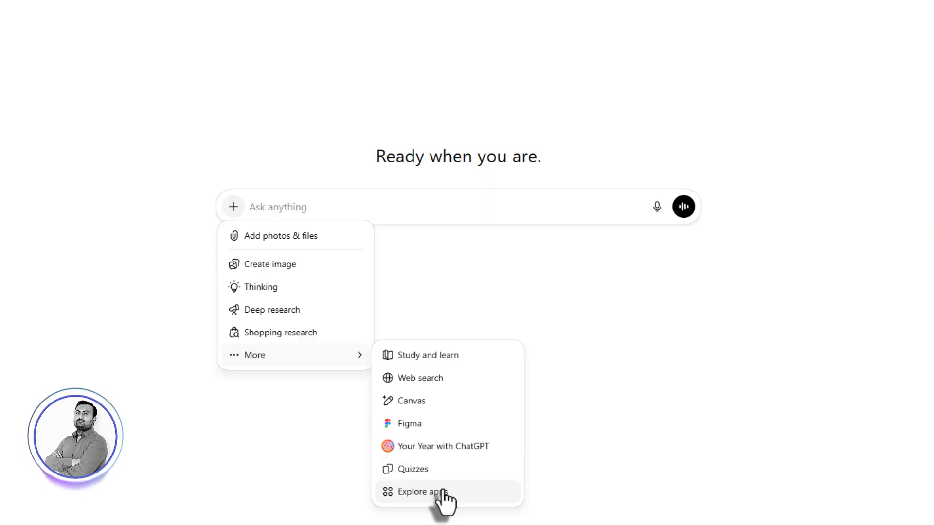
pyautogui.click(355, 211)
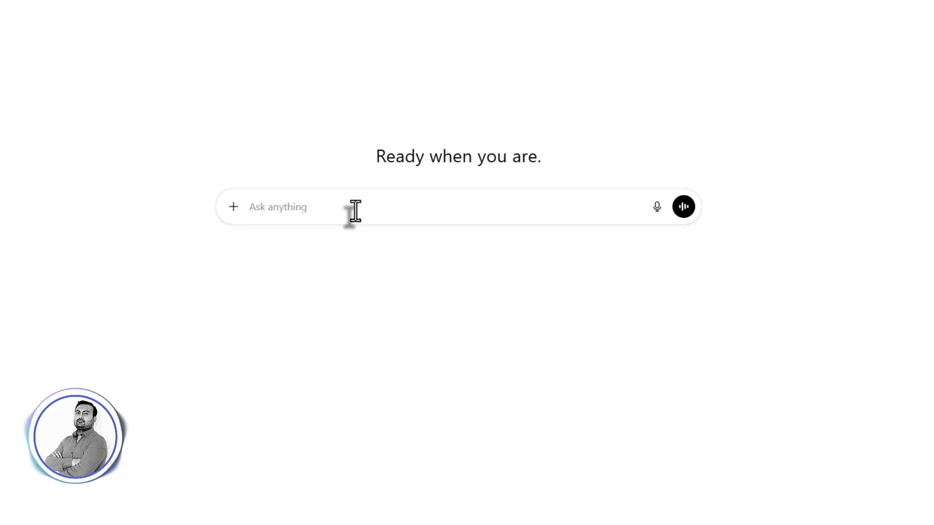
pyautogui.write('@')
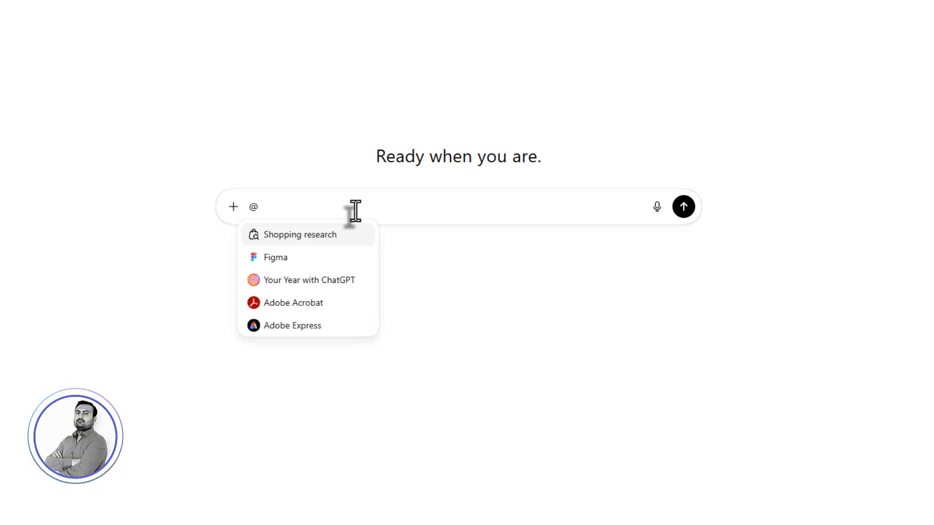
pyautogui.write('figma')
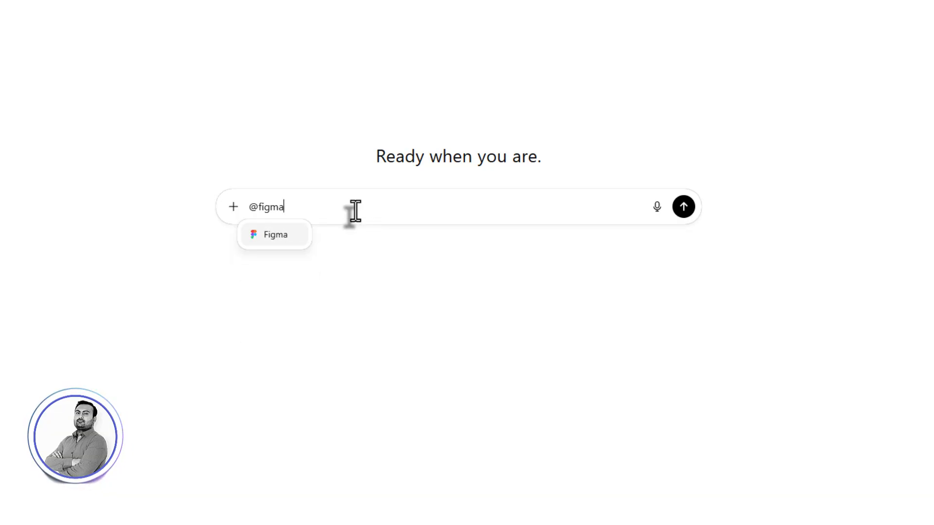
pyautogui.press('Return')
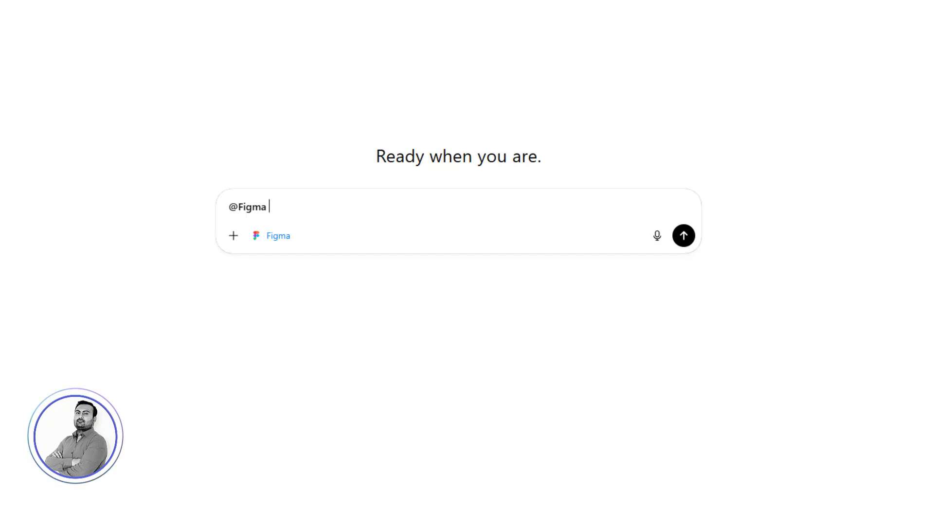
# Step: Prompt Figma to create a user flow for a IT services consultancy business with main website pages About, Services, Case Studies, Team, and Contact Us
pyautogui.write('create m')
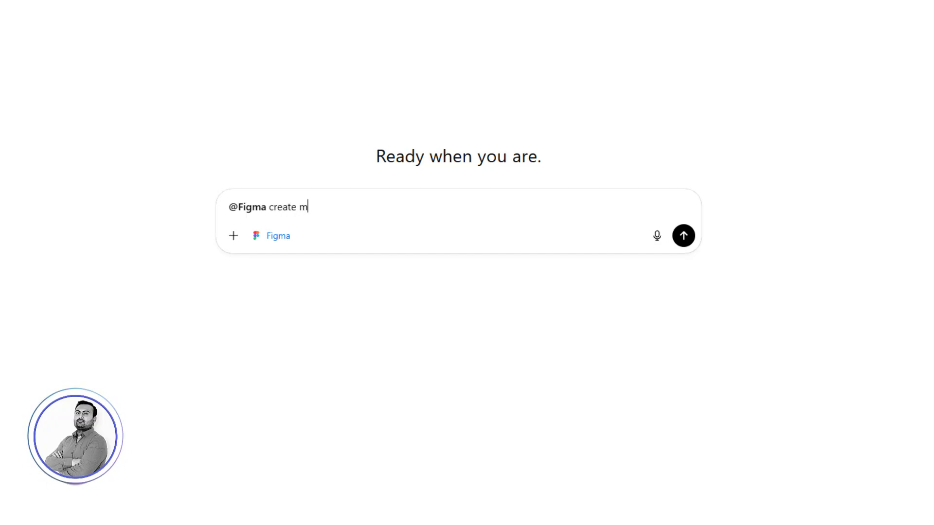
pyautogui.write('e a use')
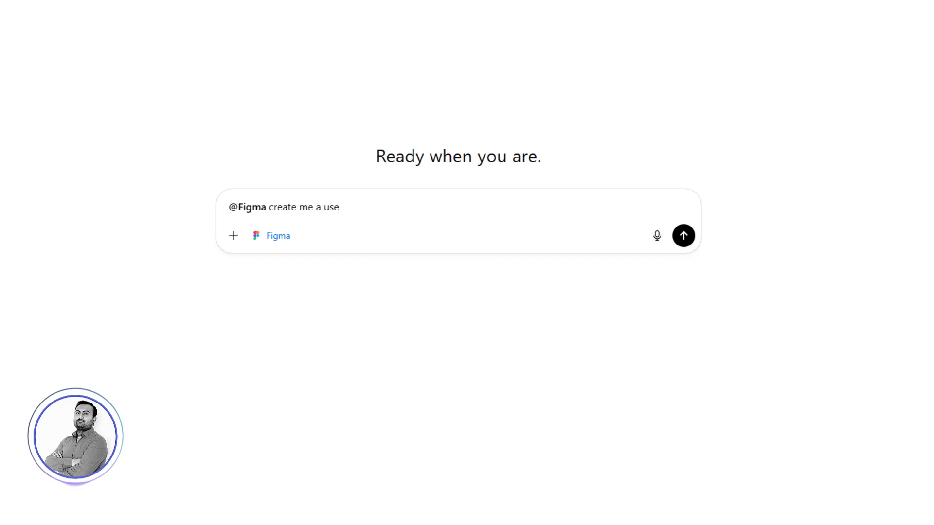
pyautogui.write('r flow for a ')
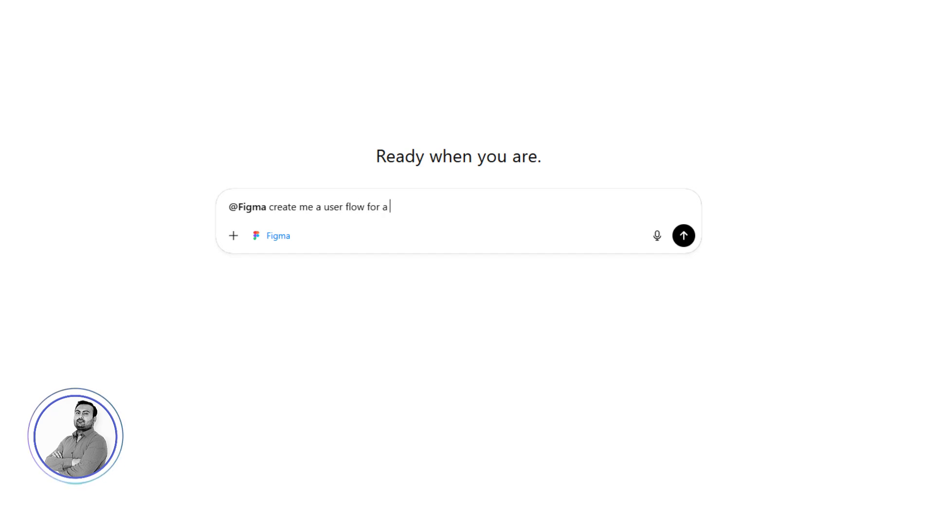
pyautogui.write('IT services consu')
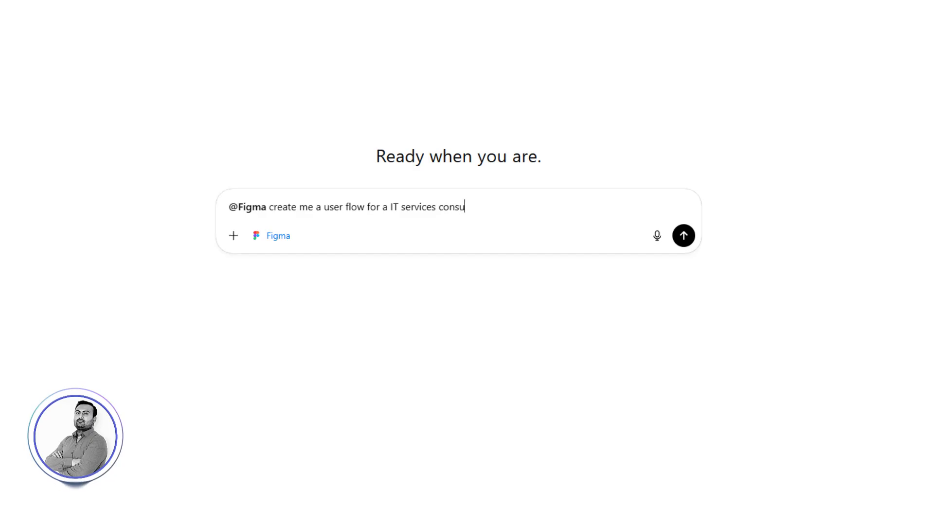
pyautogui.write('ltancy bu')
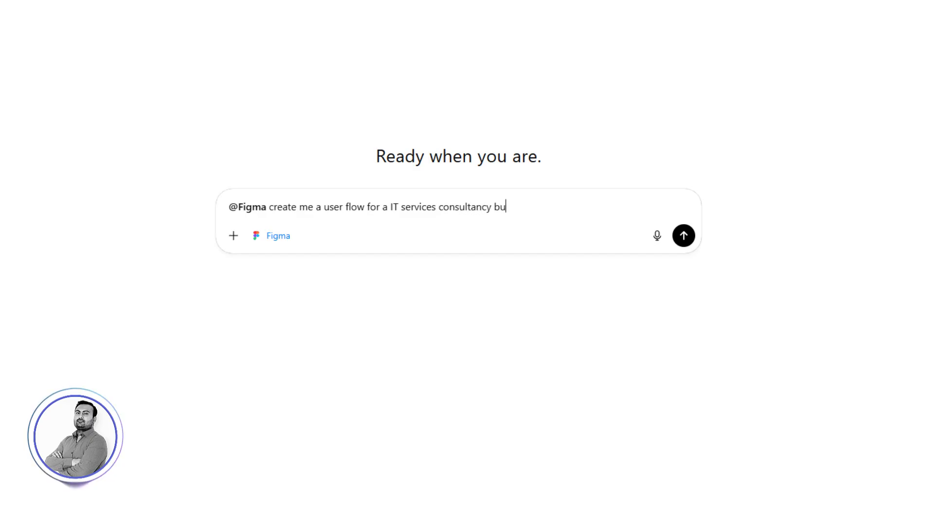
pyautogui.write('sines')
pyautogui.press('BackSpace')
pyautogui.write(', main page')
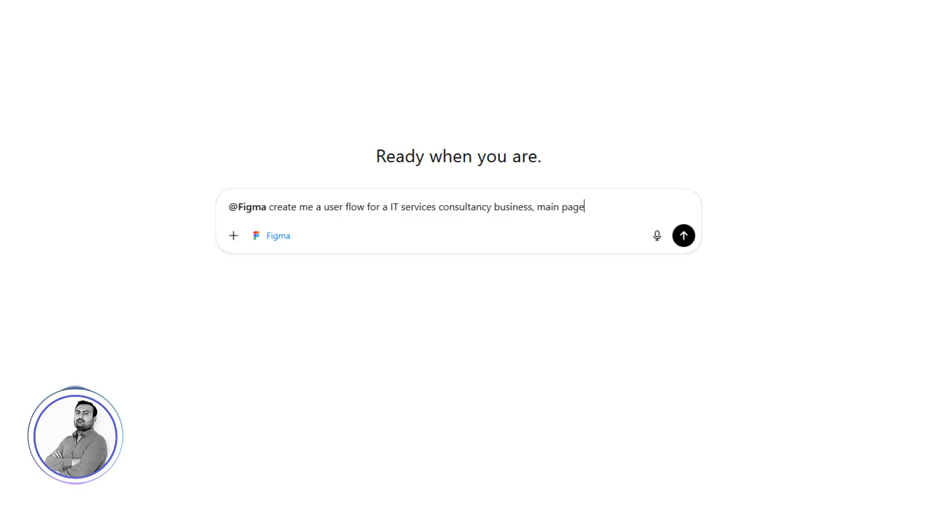
pyautogui.write('s of the websi')
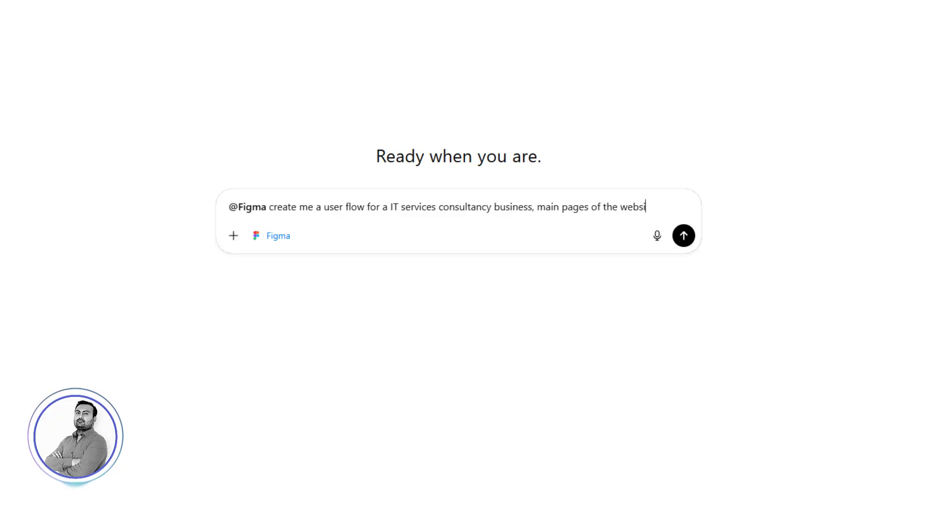
pyautogui.write('te are goin')
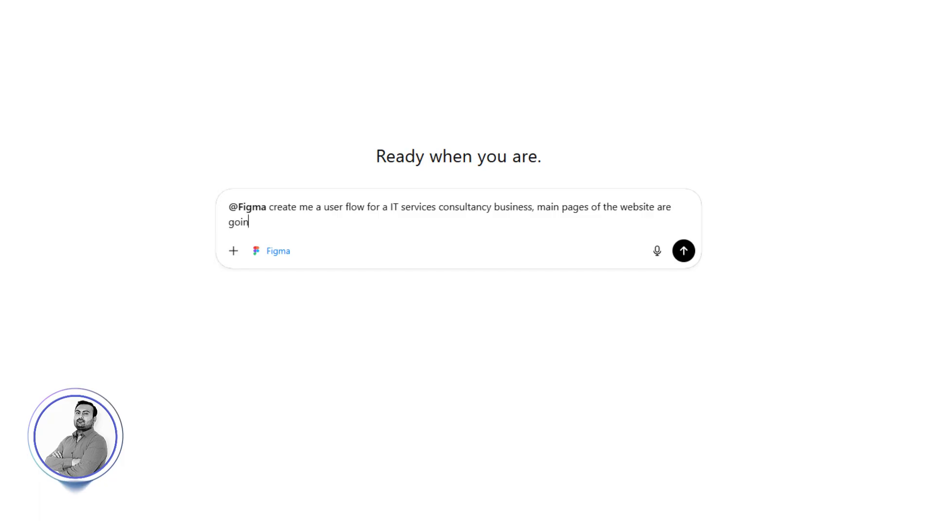
pyautogui.write('g to be About')
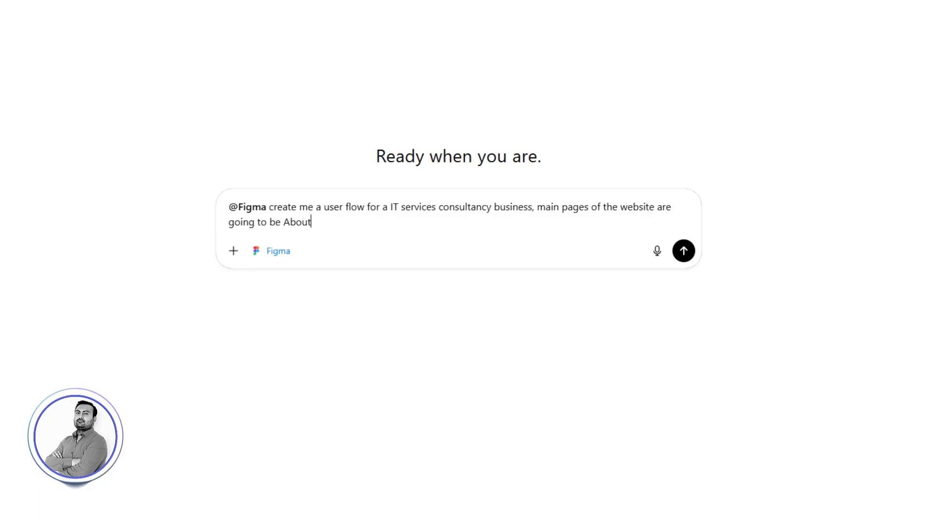
pyautogui.write(', Services')
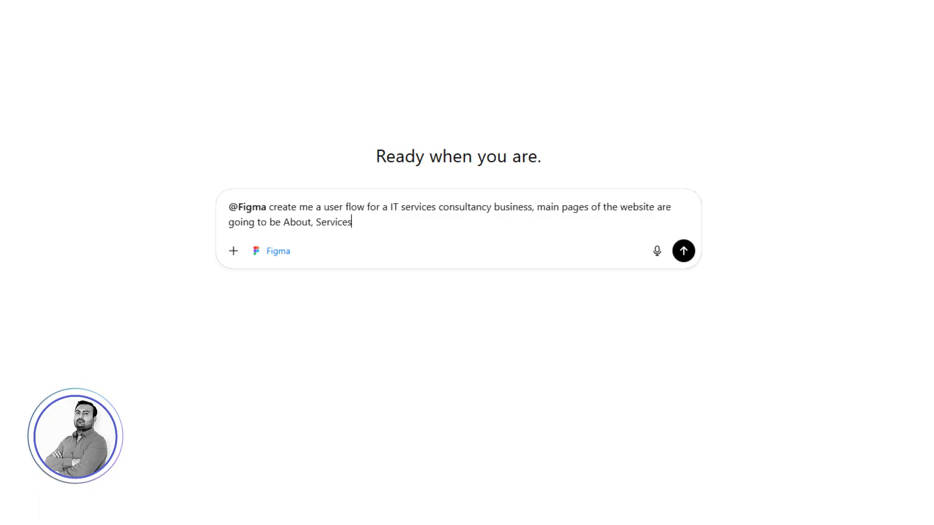
pyautogui.write(', Case Studies, Team')
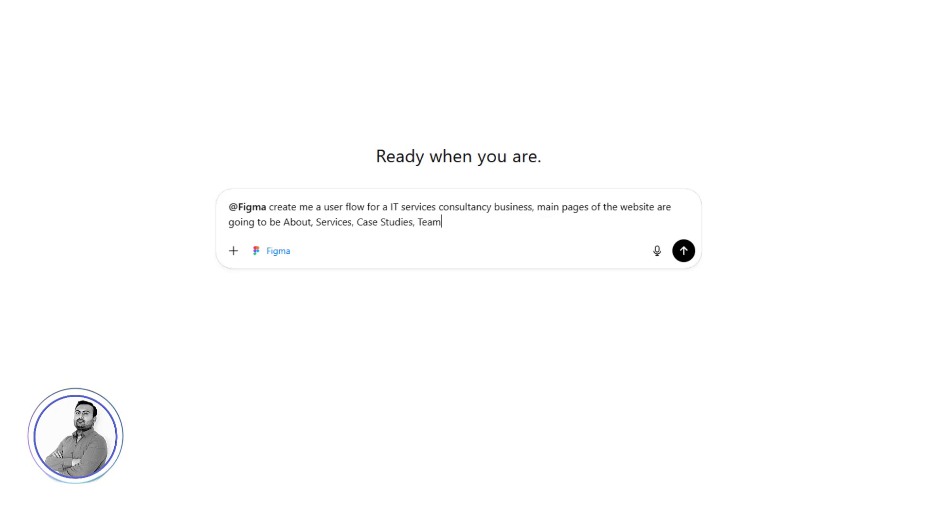
pyautogui.write(', and Contact Us.')
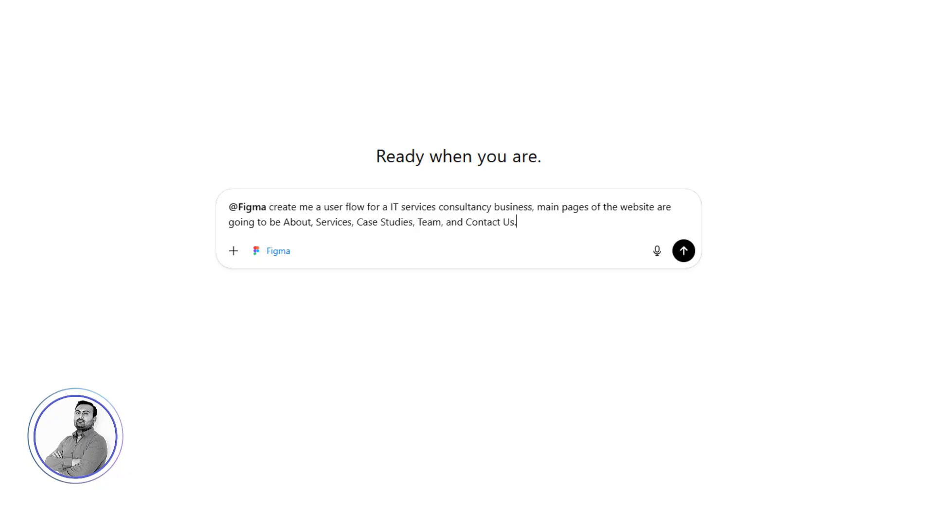
pyautogui.press('Return')
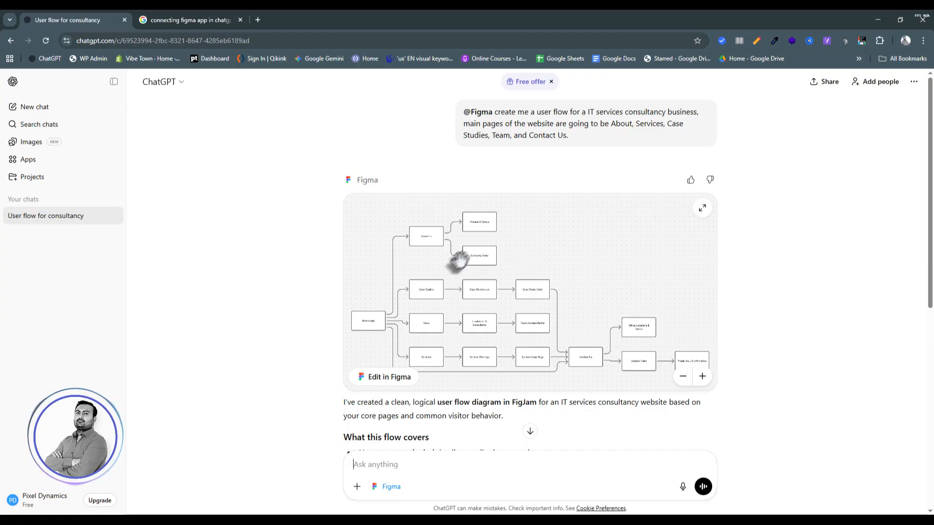
# Step: Enlarge the generated user flow diagram and examine its branches from the homepage through to the contact pages
pyautogui.click(701, 209)
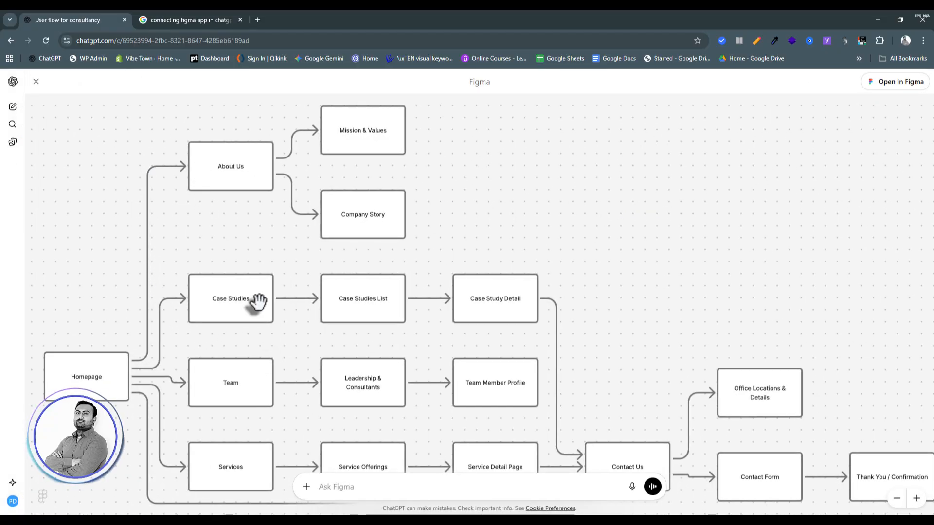
pyautogui.scroll(-2, 282, 355)
pyautogui.scroll(2, 109, 375)
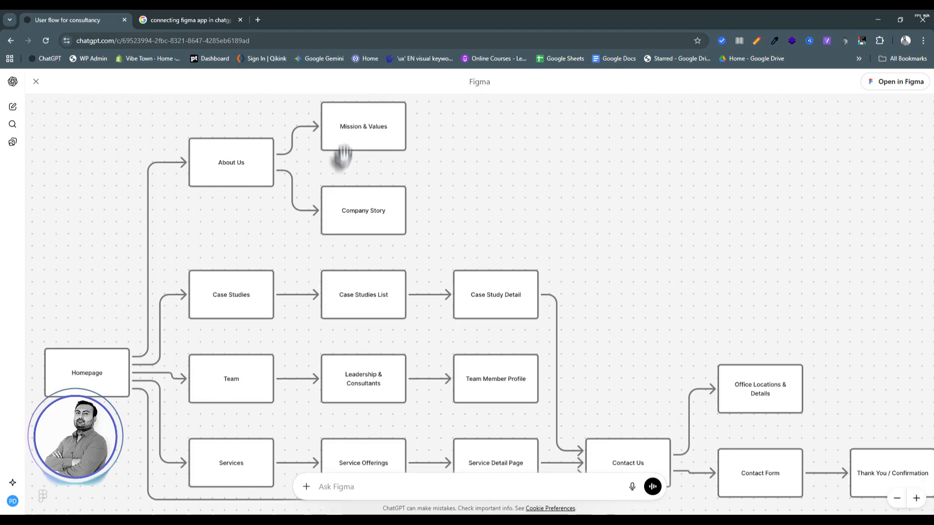
pyautogui.scroll(-4, 350, 364)
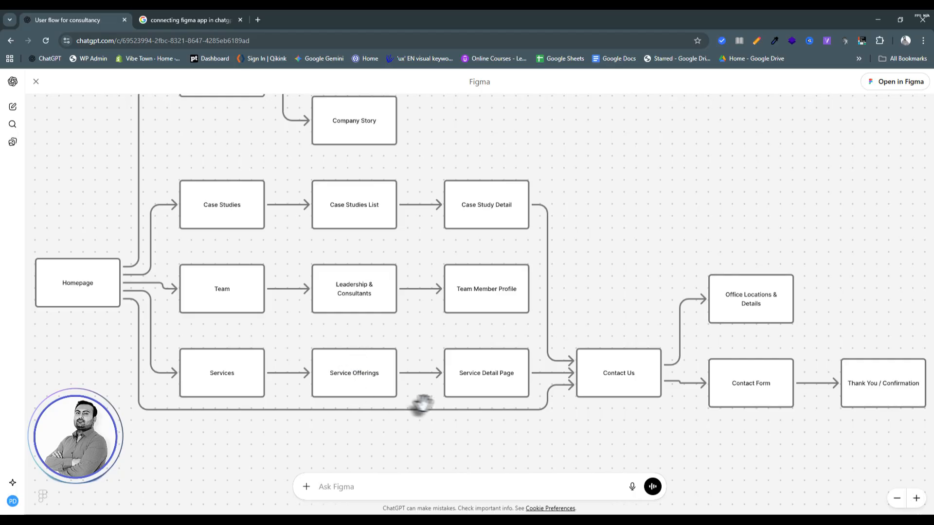
pyautogui.moveTo(588, 380); pyautogui.dragTo(221, 163)
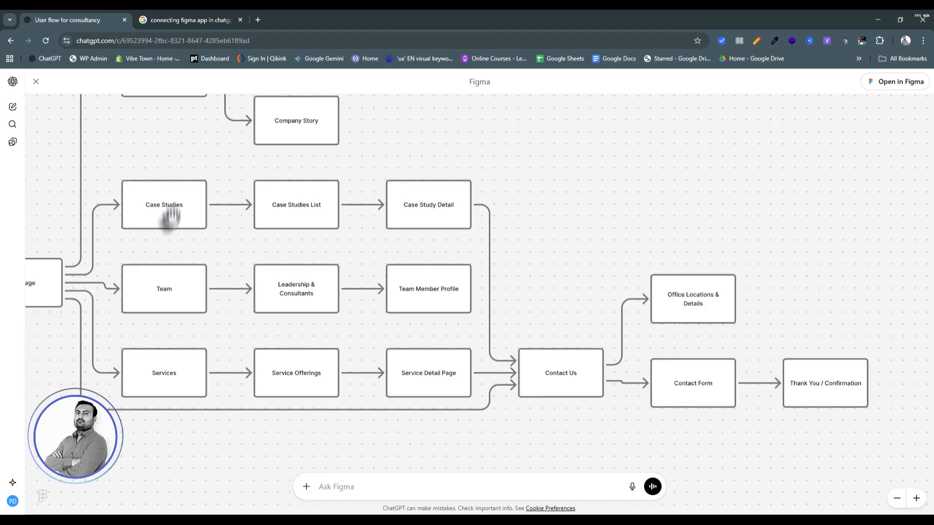
# Step: Ask Figma to update the userflow without teams page
pyautogui.click(337, 487)
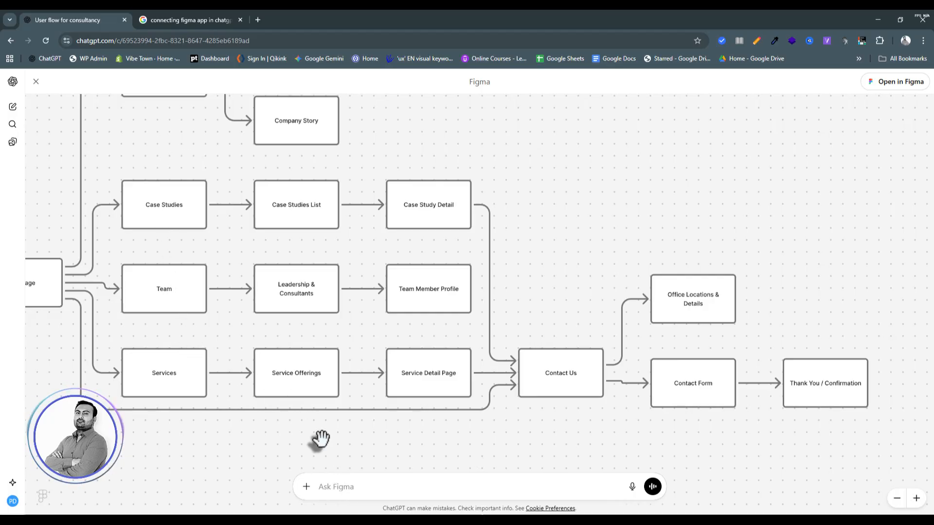
pyautogui.write('upd')
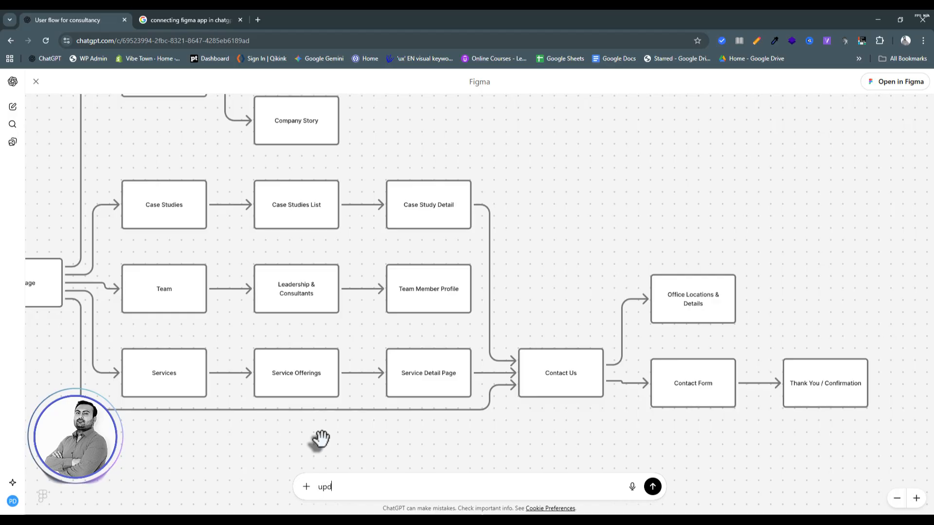
pyautogui.write('ate the user')
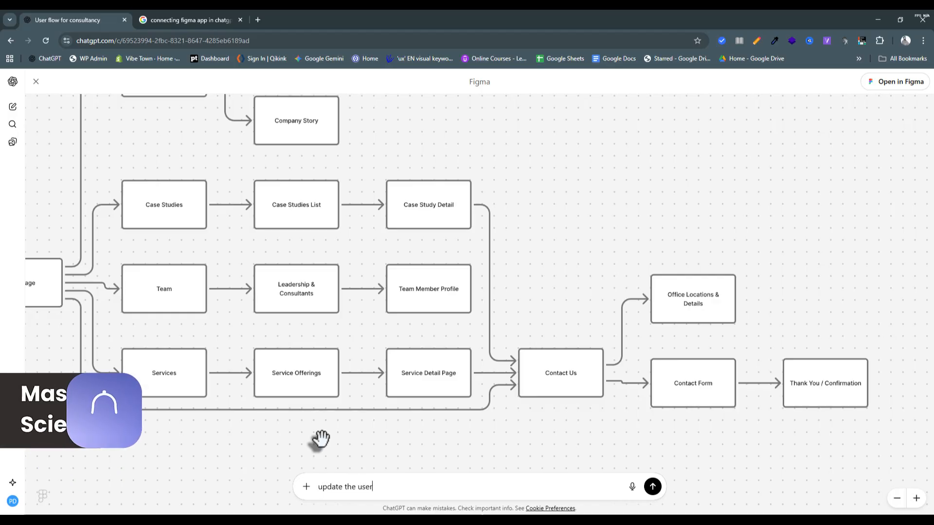
pyautogui.write('flow witho')
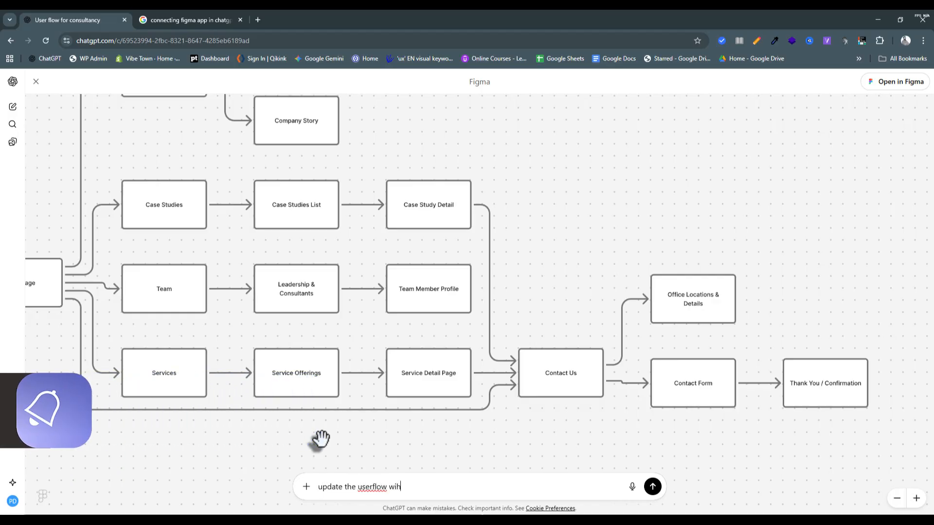
pyautogui.write('u')
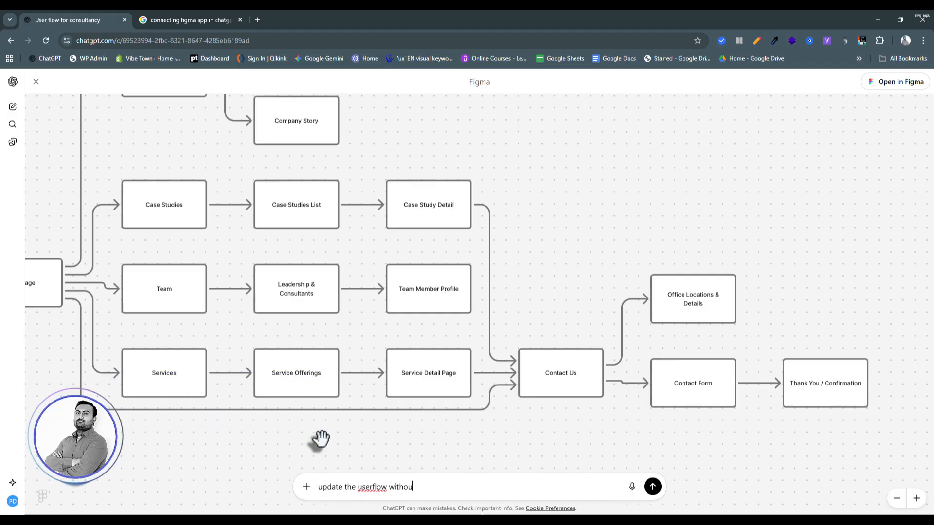
pyautogui.write('t teams page.')
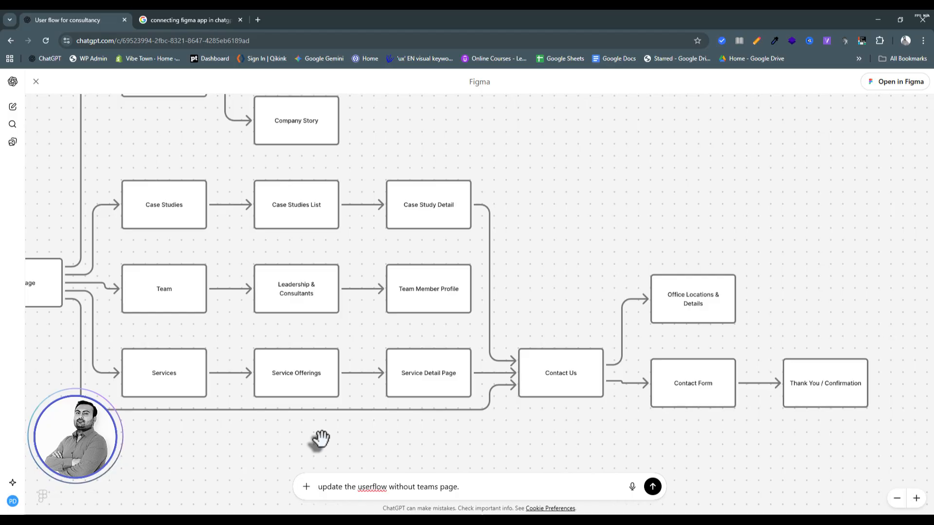
pyautogui.press('Return')
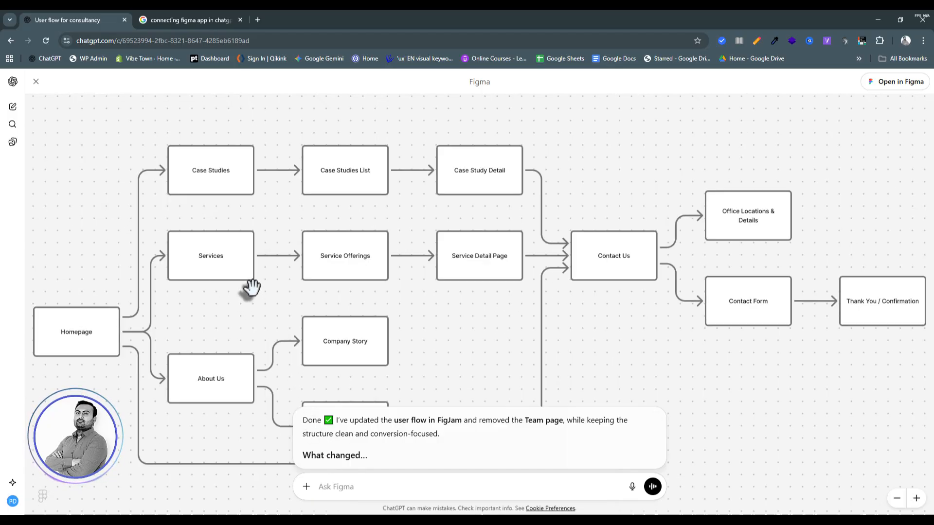
# Step: Open the updated user flow in Figma and add a connected box labelled New Page below Service Detail Page
pyautogui.scroll(-2, 252, 288)
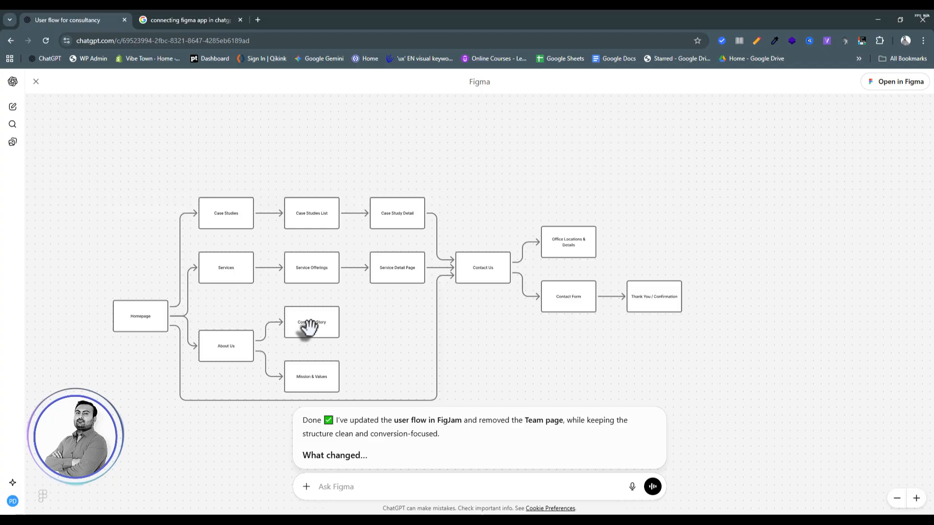
pyautogui.moveTo(311, 330); pyautogui.dragTo(345, 315)
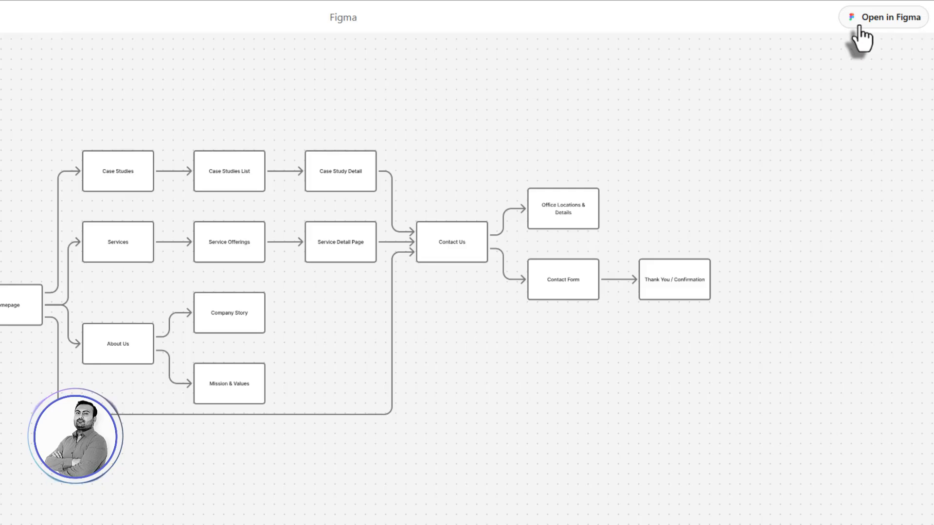
pyautogui.click(859, 27)
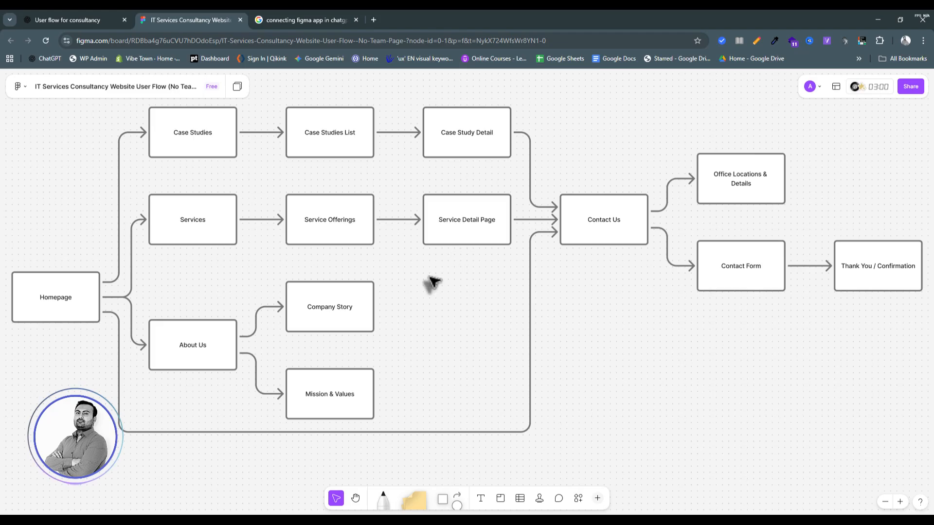
pyautogui.click(453, 226)
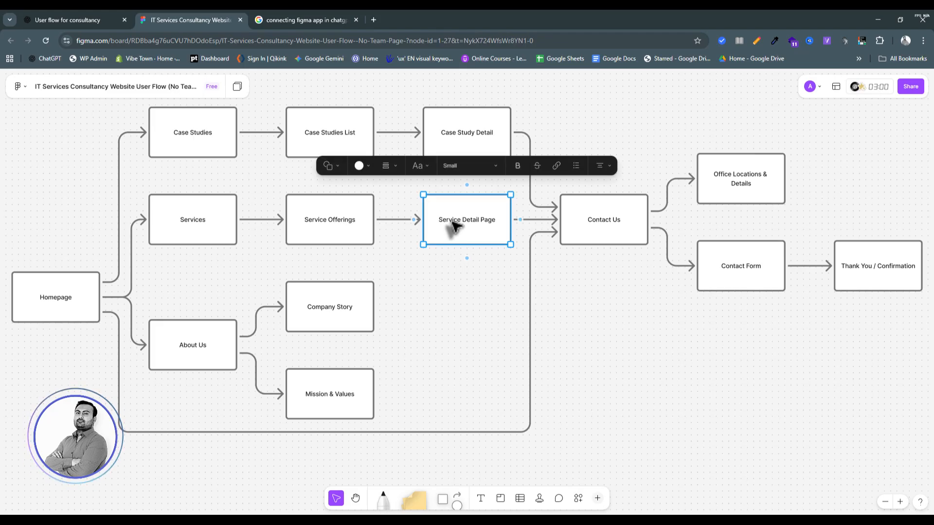
pyautogui.click(467, 258)
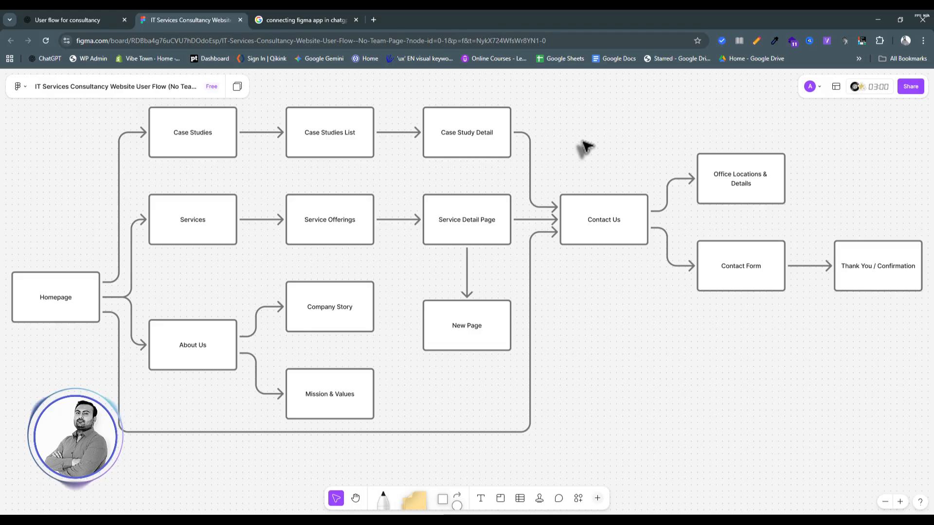
# Step: Switch back to the ChatGPT chat, close the enlarged diagram and review the Figma slides created for the consultancy business
pyautogui.click(76, 23)
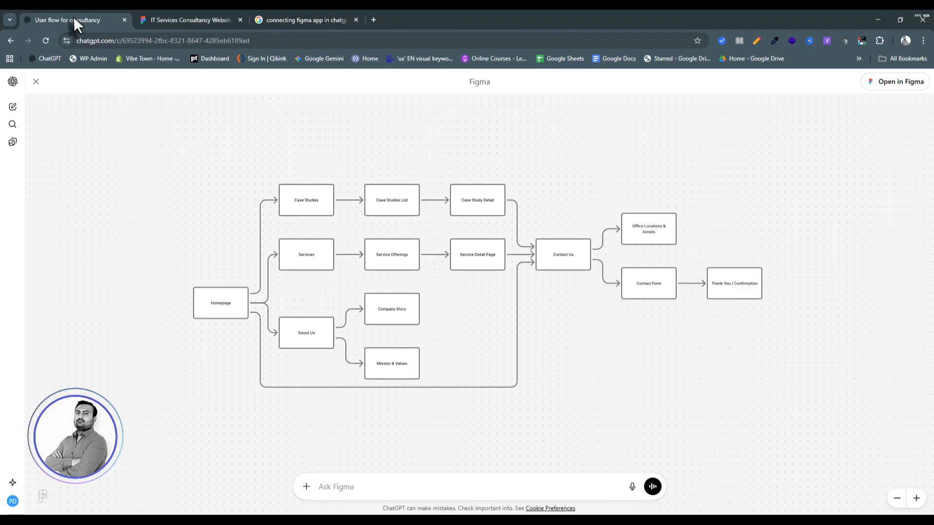
pyautogui.click(35, 83)
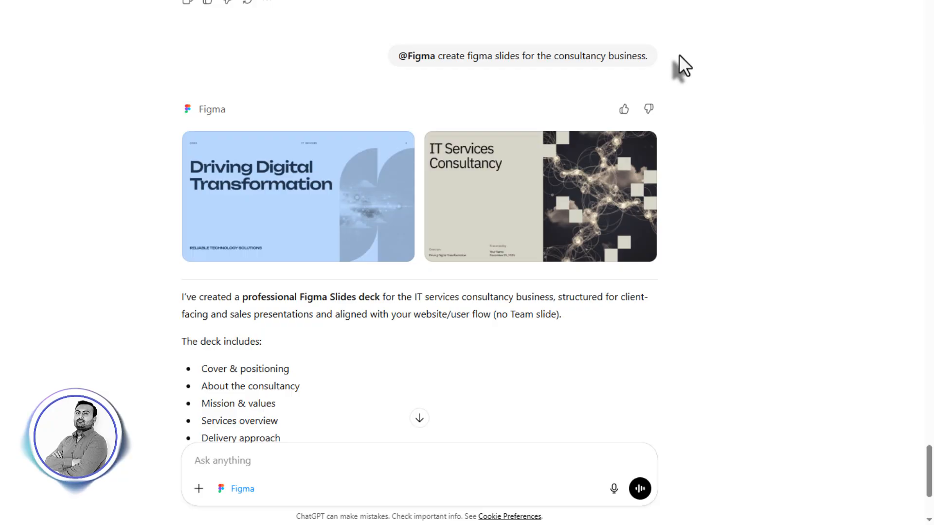
pyautogui.scroll(-1, 681, 335)
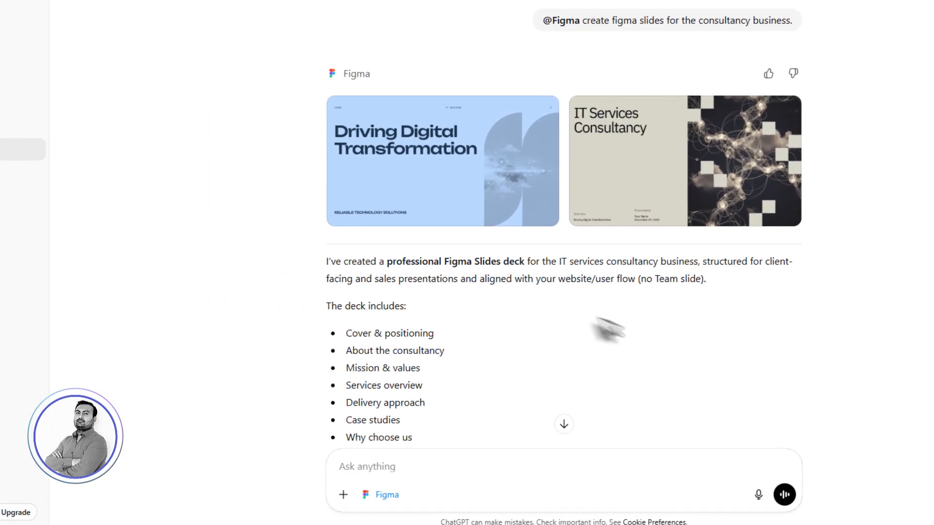
# Step: View the connected Figma app's settings from the apps directory, including its disconnect option, and close them
pyautogui.click(44, 83)
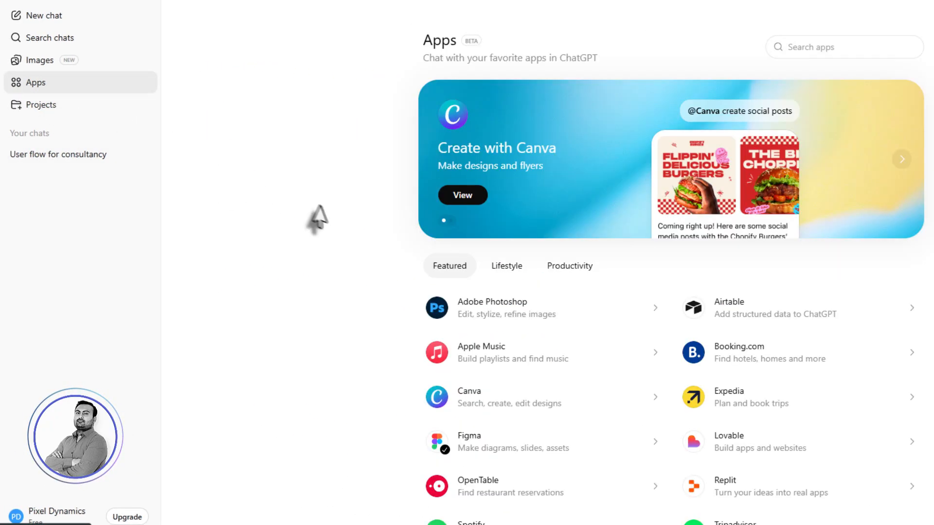
pyautogui.click(499, 450)
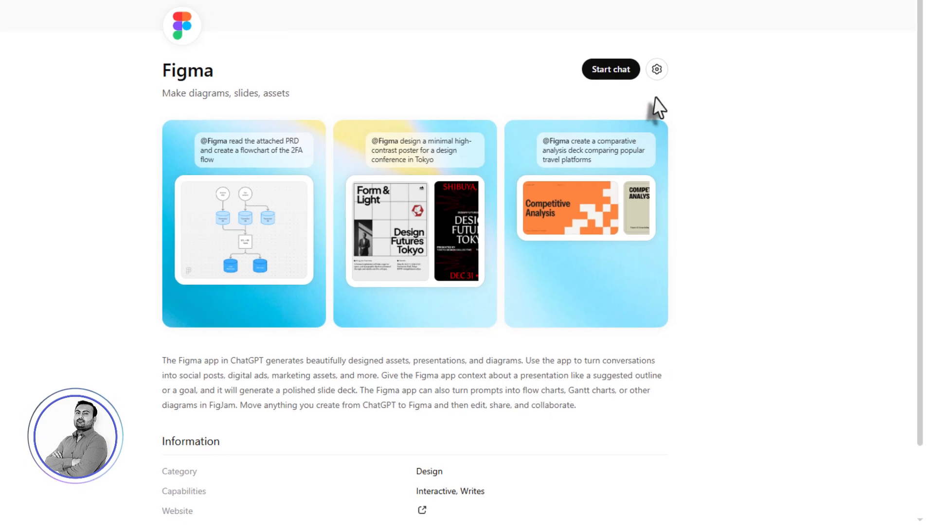
pyautogui.click(655, 82)
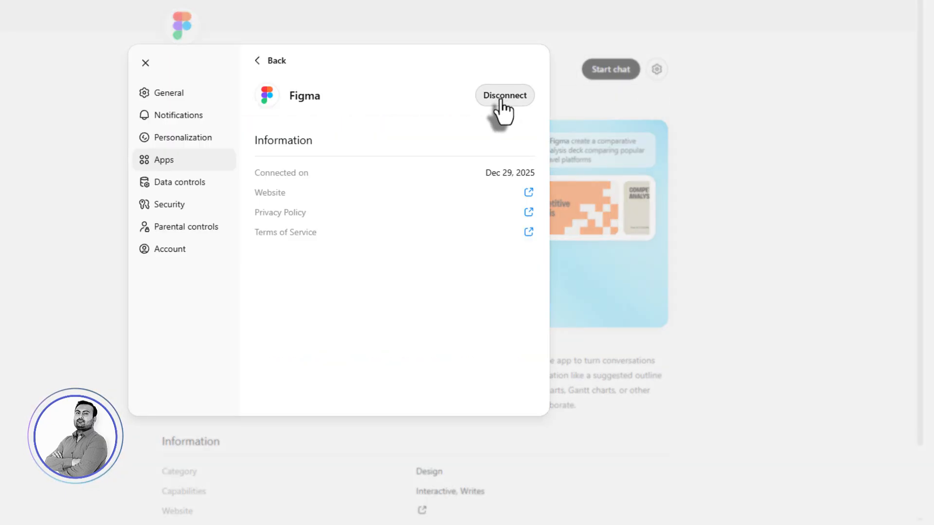
pyautogui.click(145, 63)
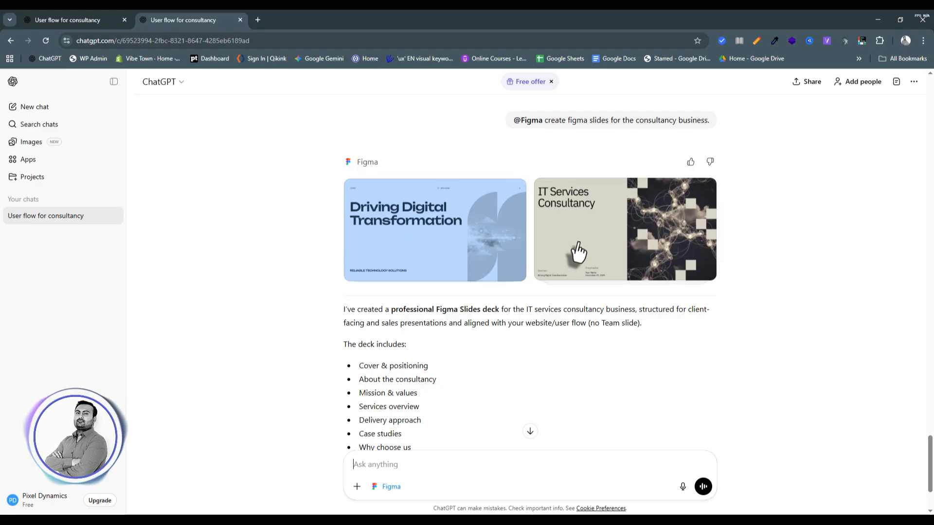
# Step: Preview the full Driving Digital Transformation slide deck and open it in Figma for editing
pyautogui.click(430, 239)
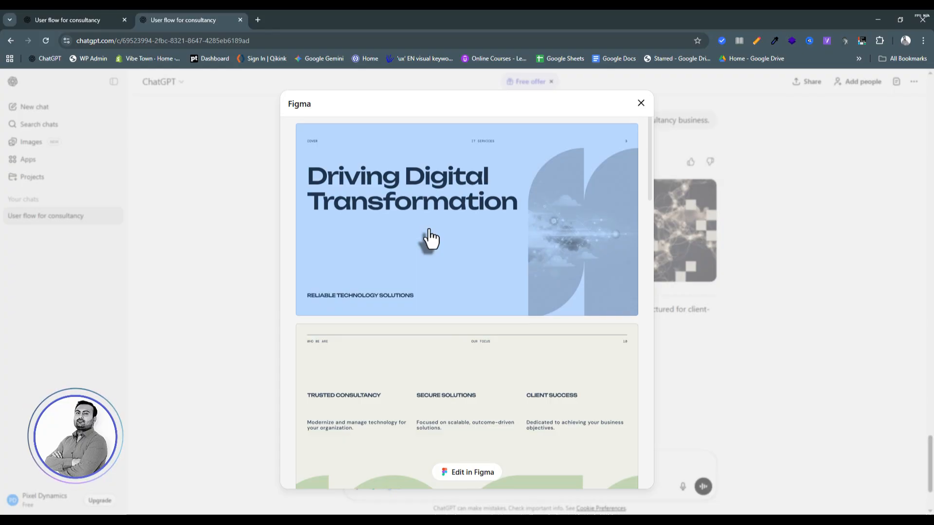
pyautogui.scroll(-10, 431, 240)
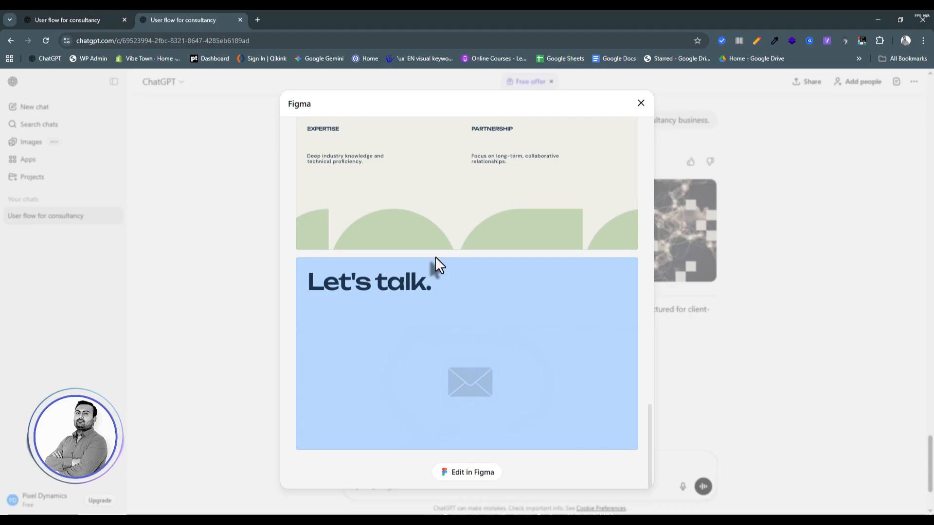
pyautogui.click(454, 481)
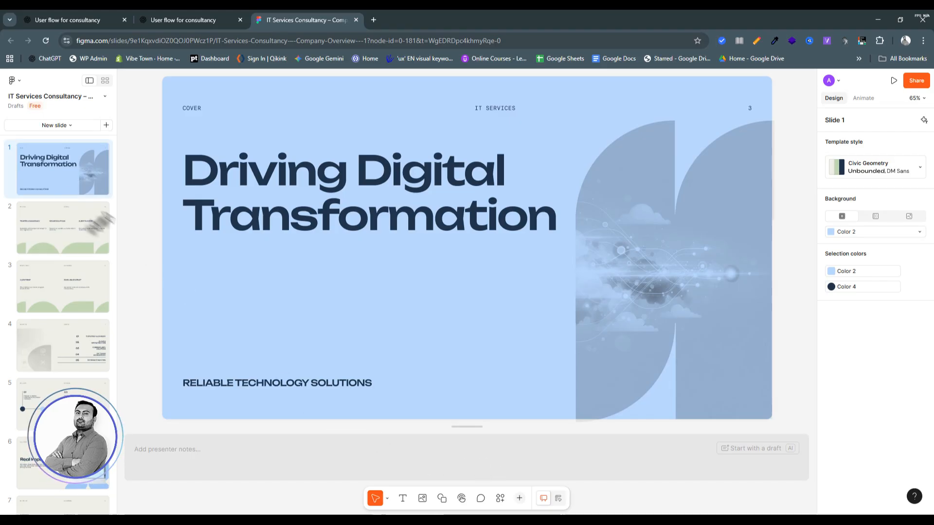
# Step: Make the four stage descriptions on slide 5's process timeline bold
pyautogui.click(63, 248)
pyautogui.click(61, 301)
pyautogui.click(62, 336)
pyautogui.click(66, 395)
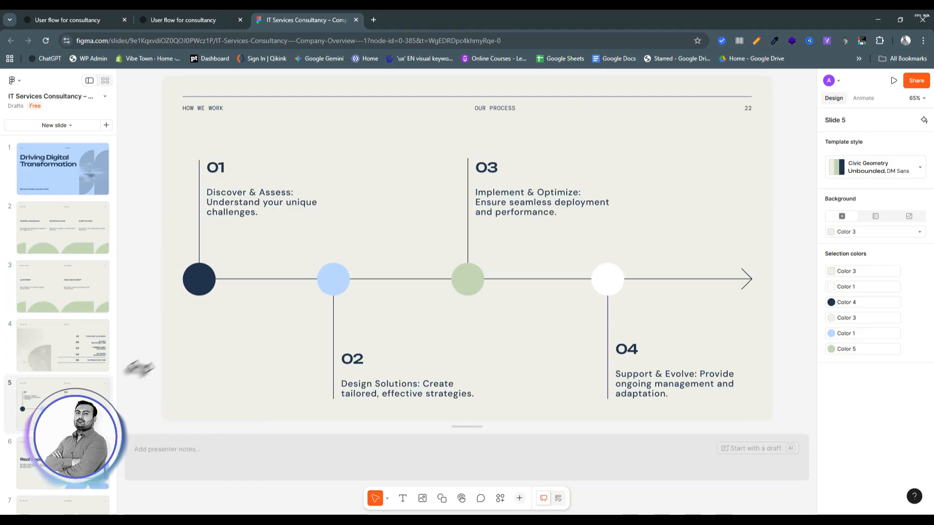
pyautogui.click(241, 201)
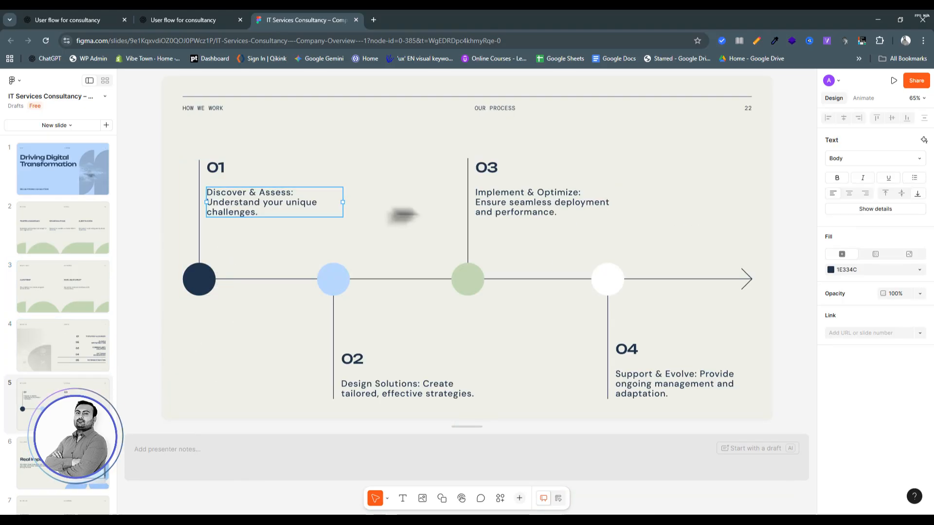
pyautogui.keyDown('shift'); pyautogui.click(484, 202); pyautogui.keyUp('shift')
pyautogui.keyDown('shift'); pyautogui.click(364, 394); pyautogui.keyUp('shift')
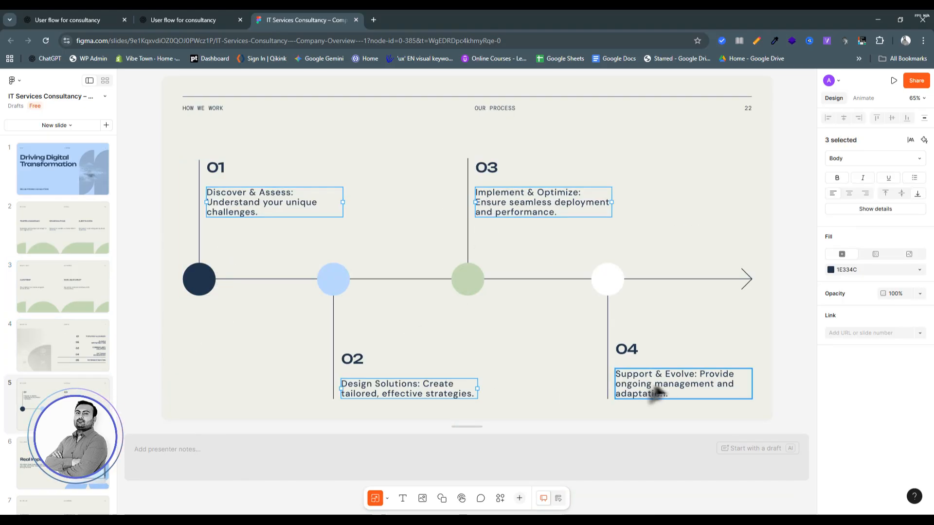
pyautogui.keyDown('shift'); pyautogui.click(673, 388); pyautogui.keyUp('shift')
pyautogui.click(837, 178)
pyautogui.click(146, 212)
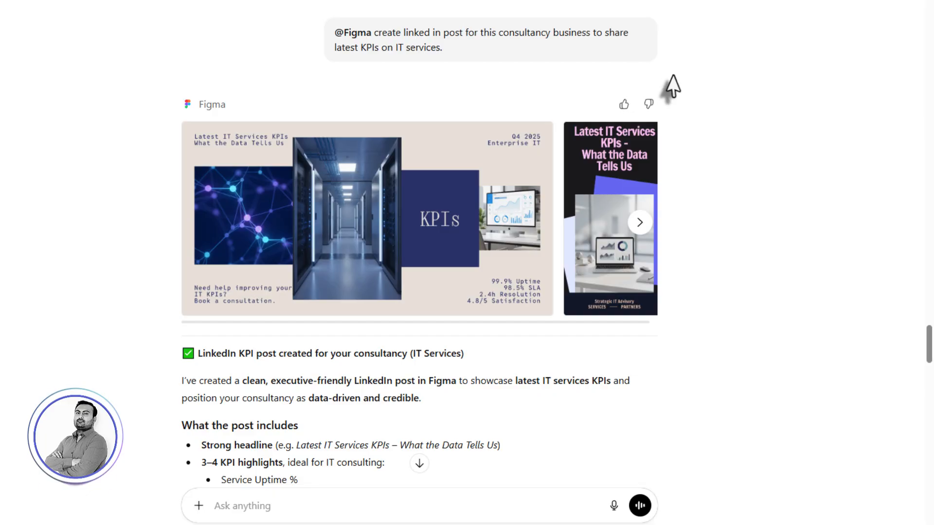
# Step: Preview the generated LinkedIn post designs for the IT services KPIs and open them in Figma for editing
pyautogui.moveTo(340, 204)
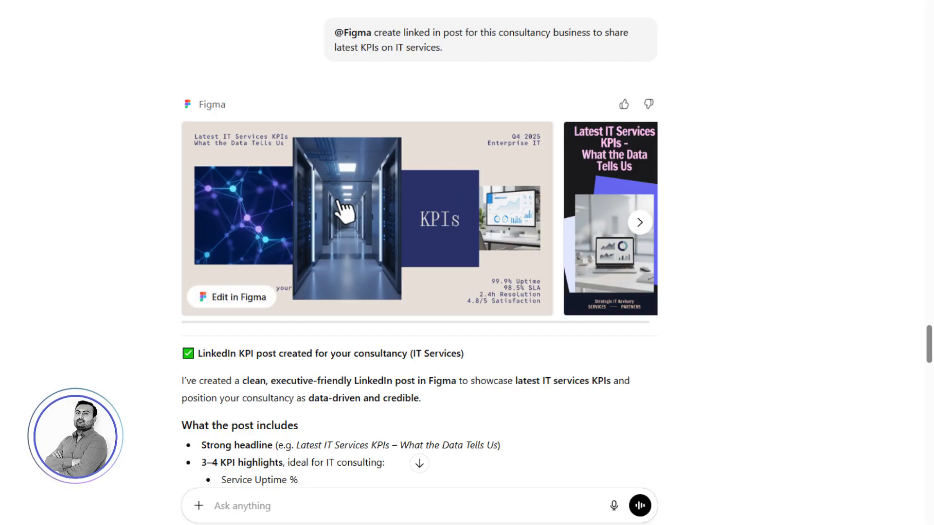
pyautogui.click(299, 212)
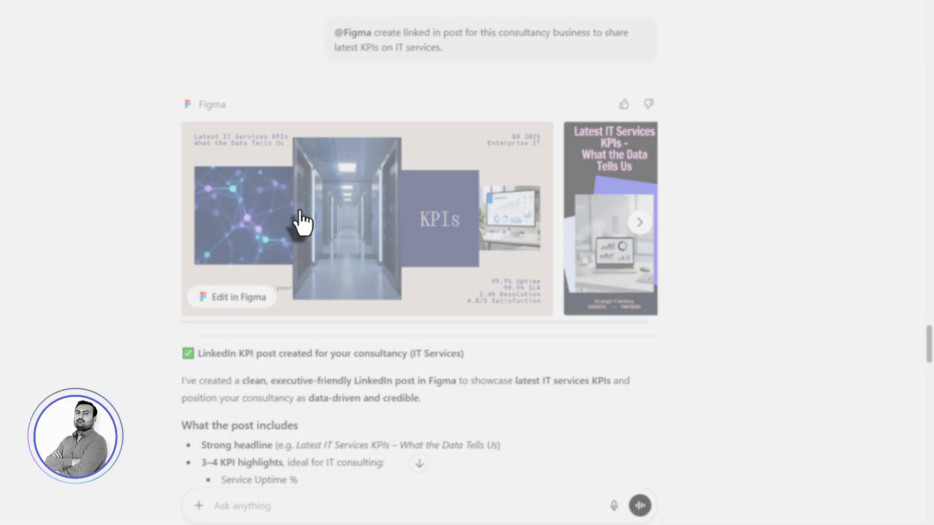
pyautogui.scroll(-3, 301, 223)
pyautogui.scroll(3, 301, 224)
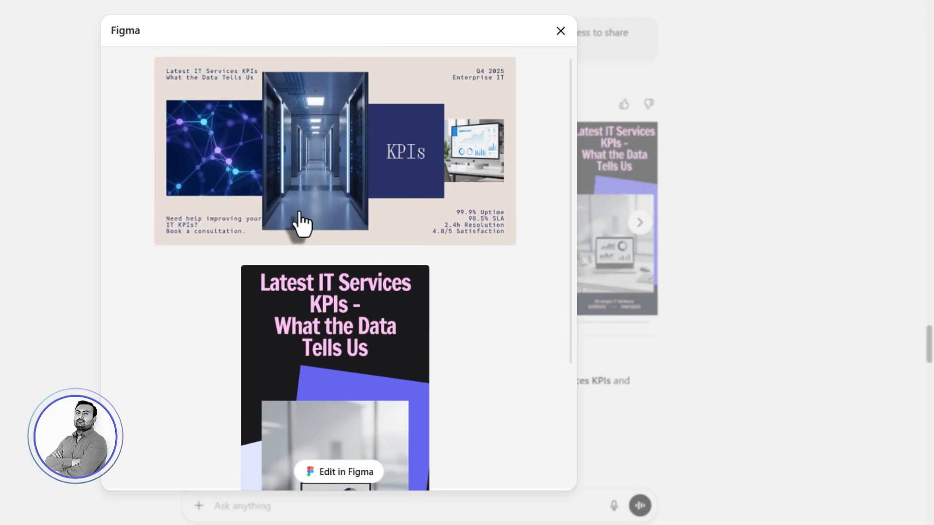
pyautogui.scroll(-4, 301, 229)
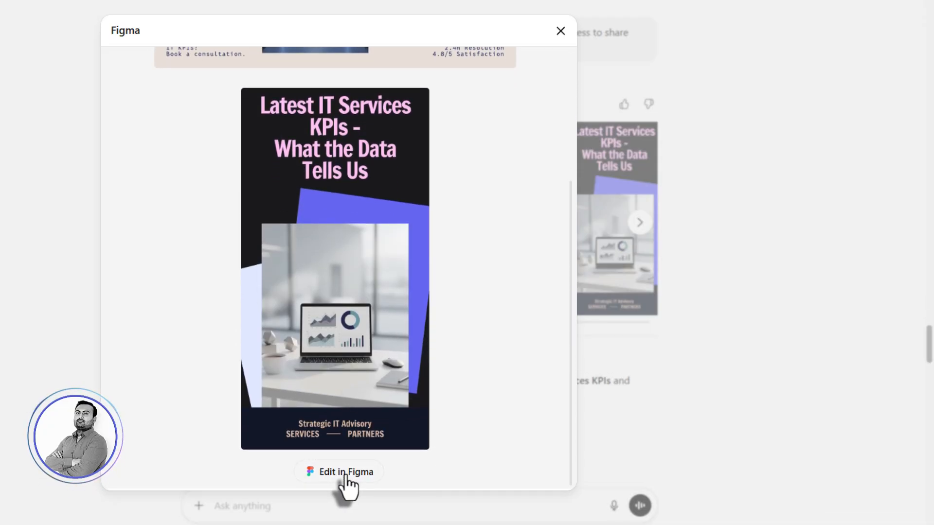
pyautogui.click(346, 476)
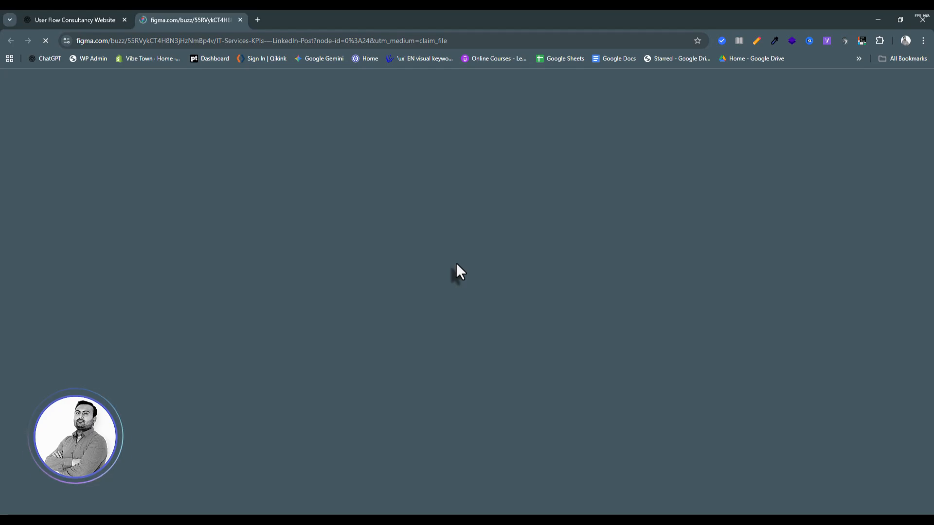